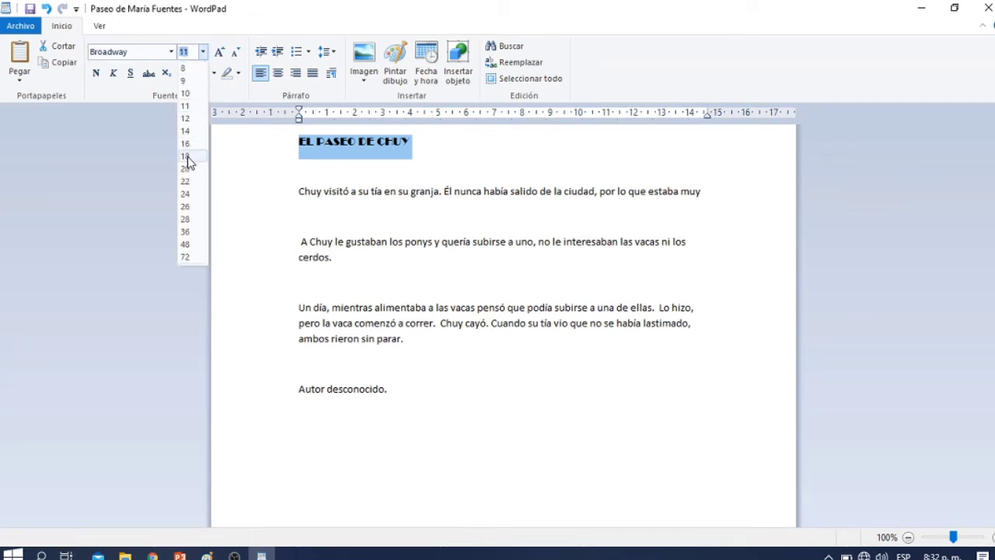
Set the title "EL PASEO DE CHUY" to font size 18 and colour it purple.
left_click(187, 156)
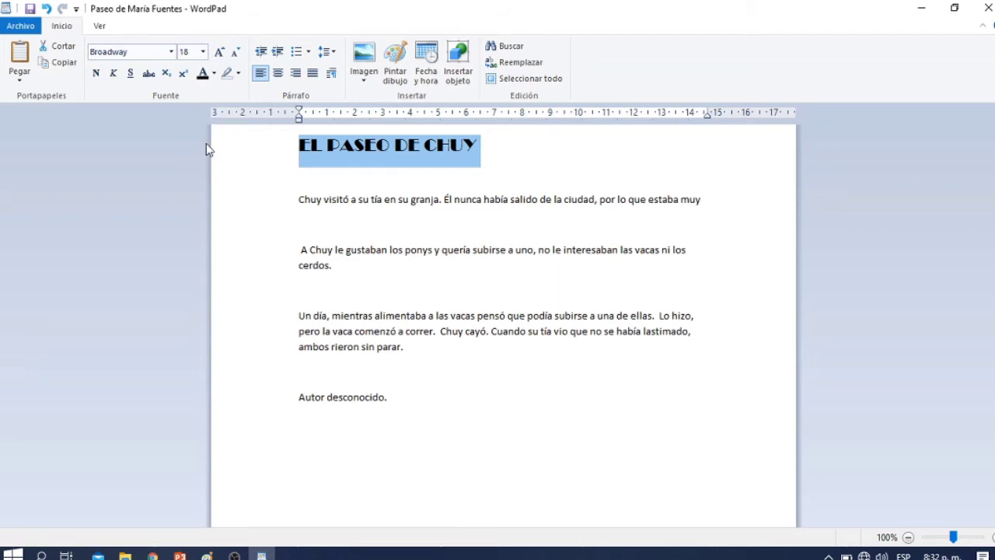
left_click(214, 73)
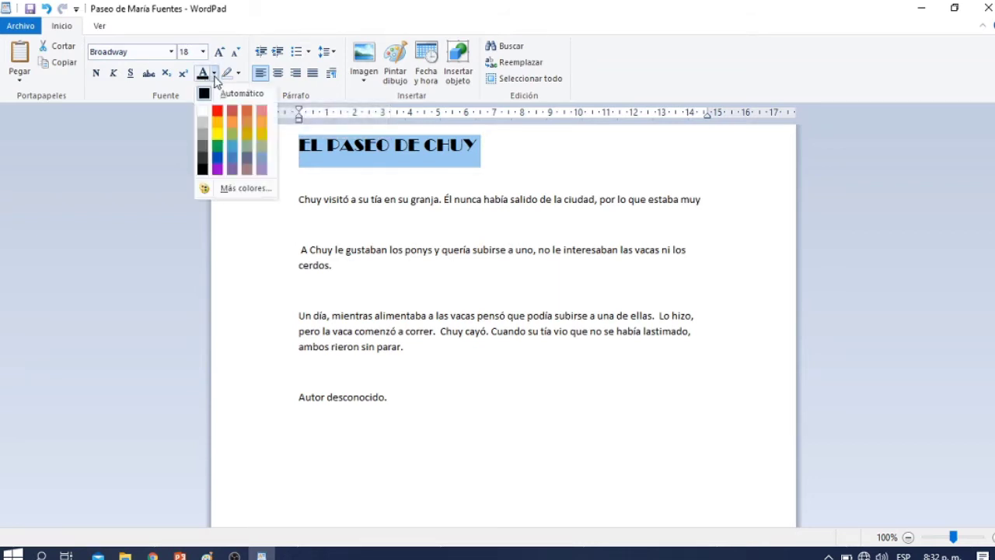
left_click(217, 170)
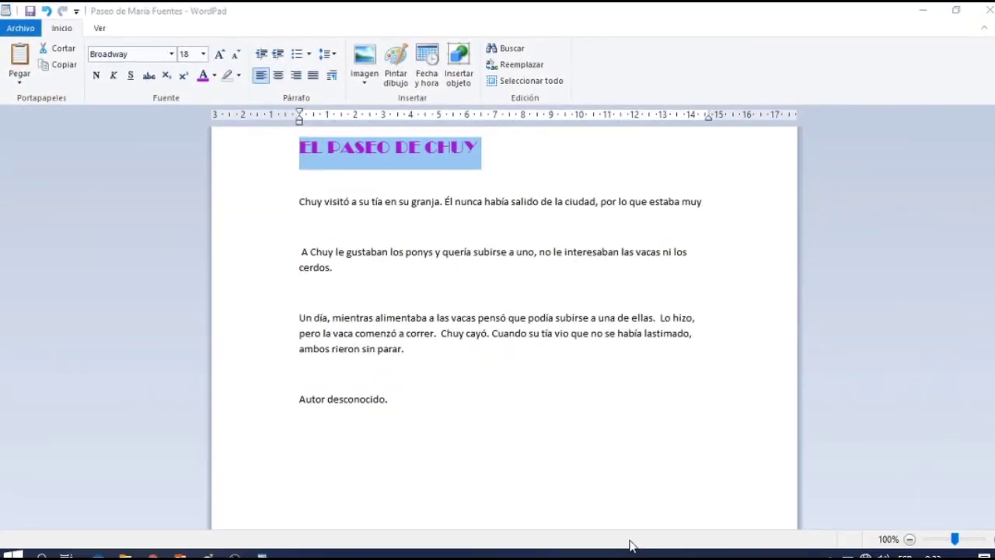
Apply bold, italic and underline to the title "EL PASEO DE CHUY".
left_click(98, 77)
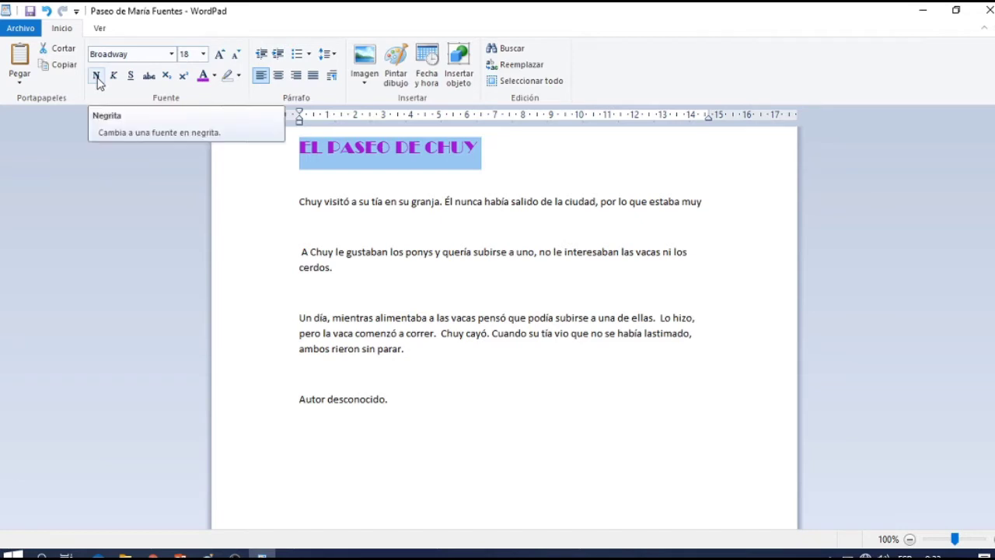
left_click(97, 76)
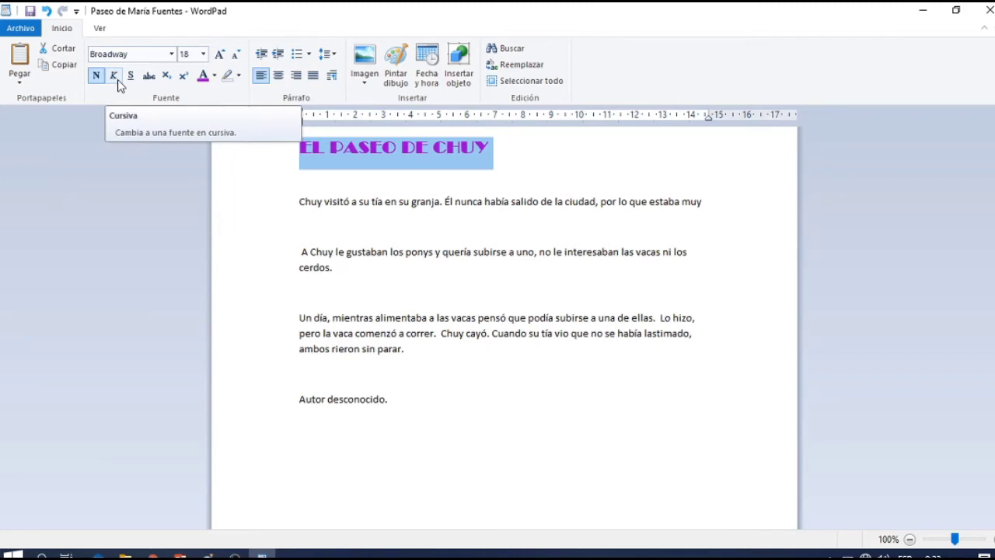
left_click(118, 81)
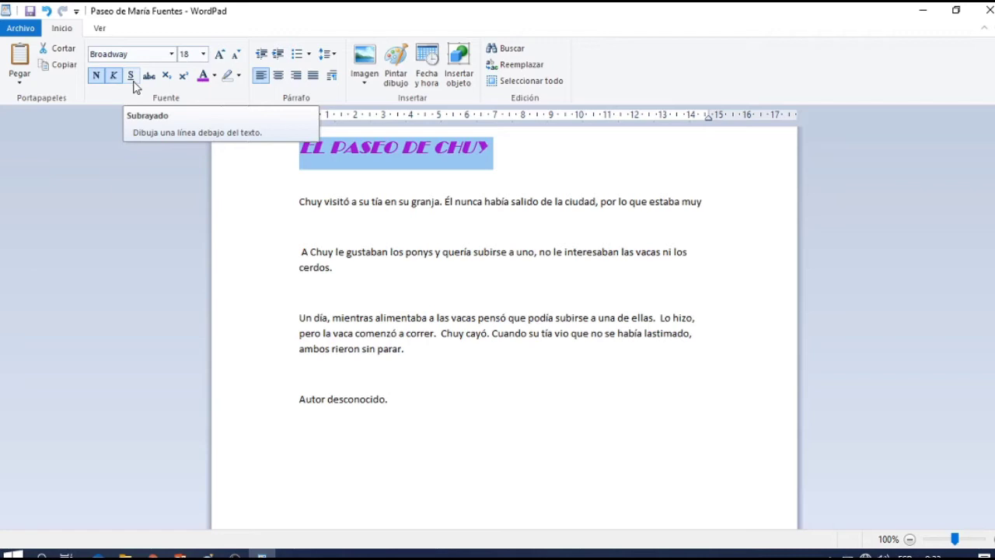
left_click(132, 81)
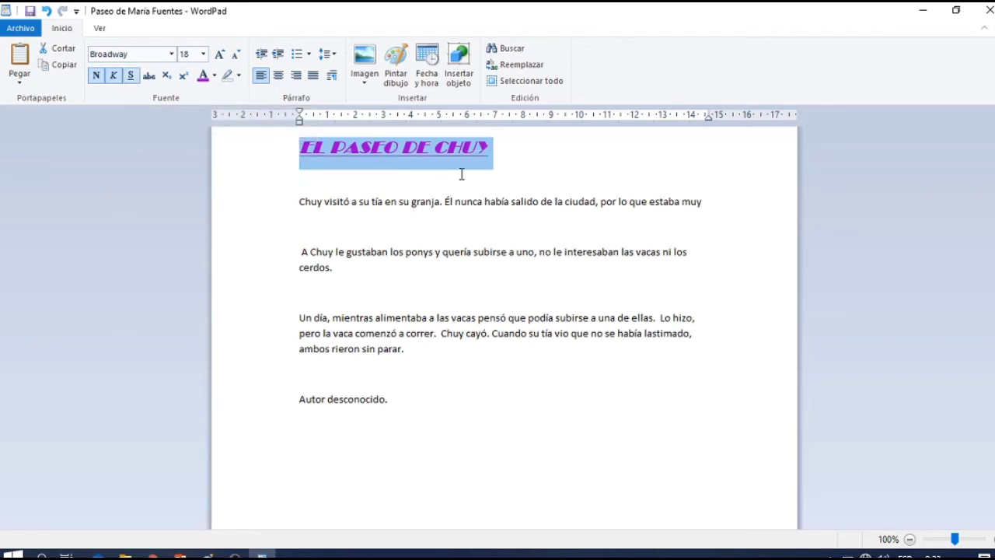
left_click(512, 149)
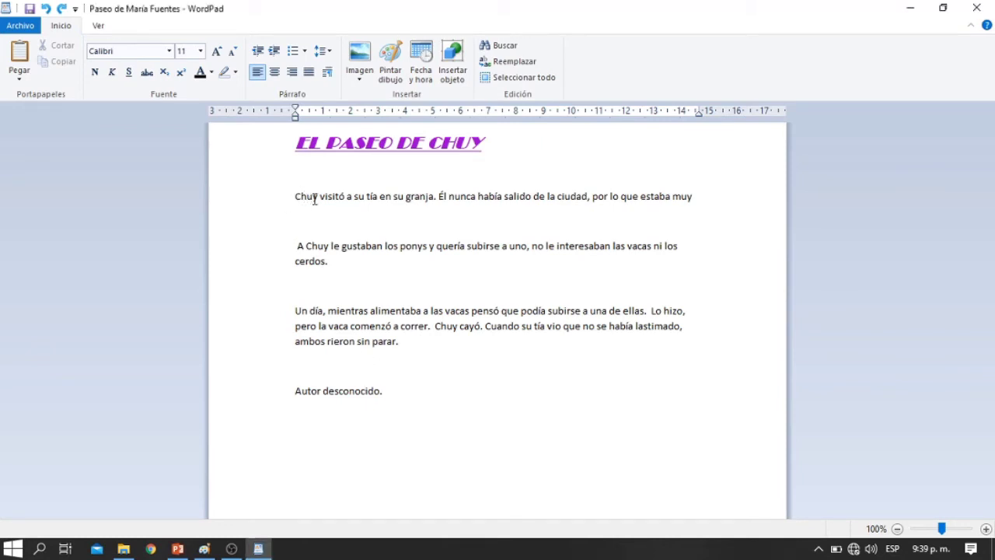
Format all text below the title, including the author line, as Berlin Sans FB, size 12, in black.
left_click_drag(294, 199, 396, 406)
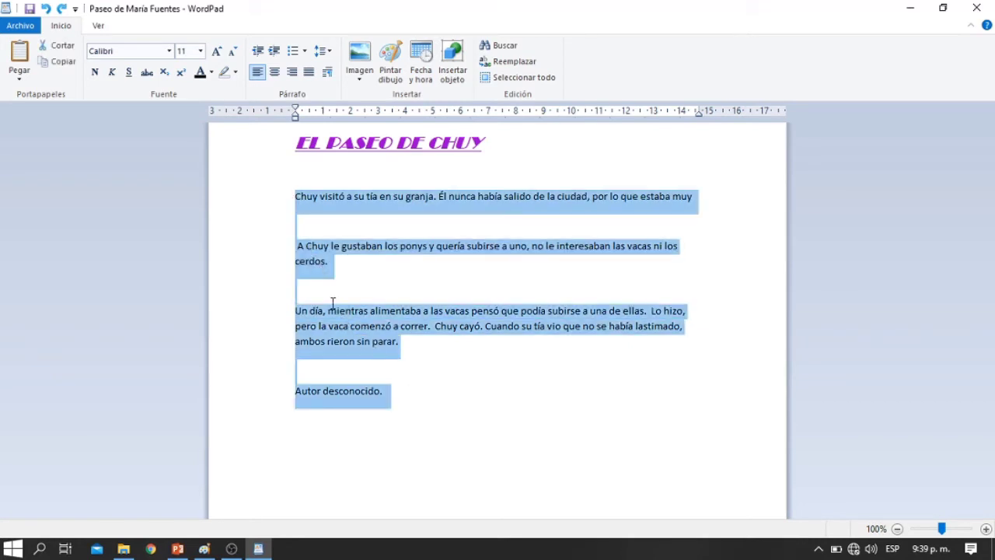
left_click(169, 51)
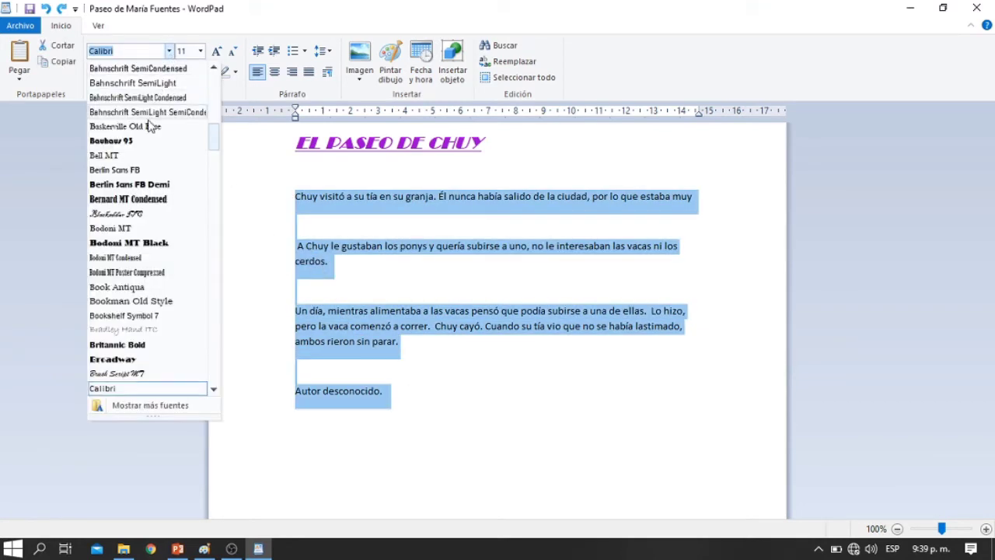
left_click(137, 171)
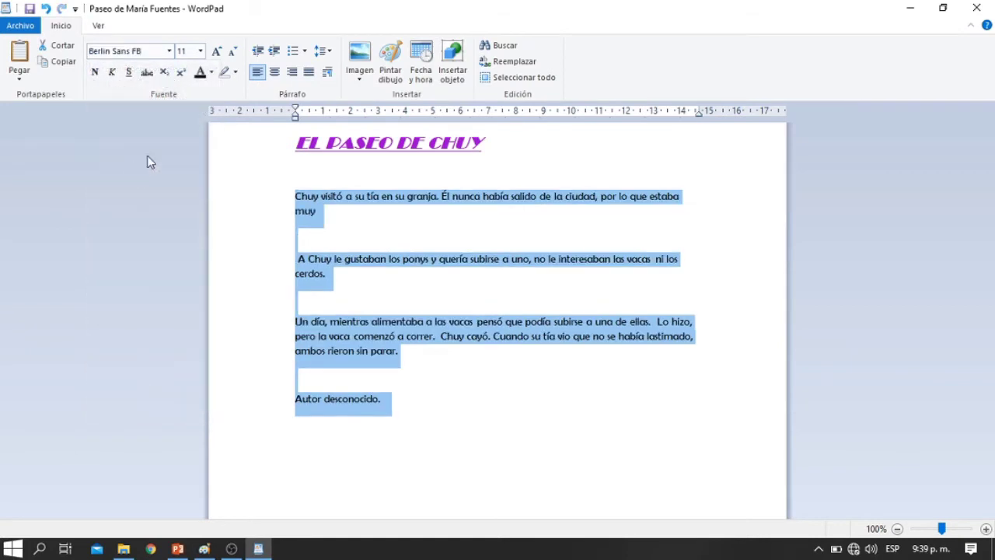
left_click(201, 50)
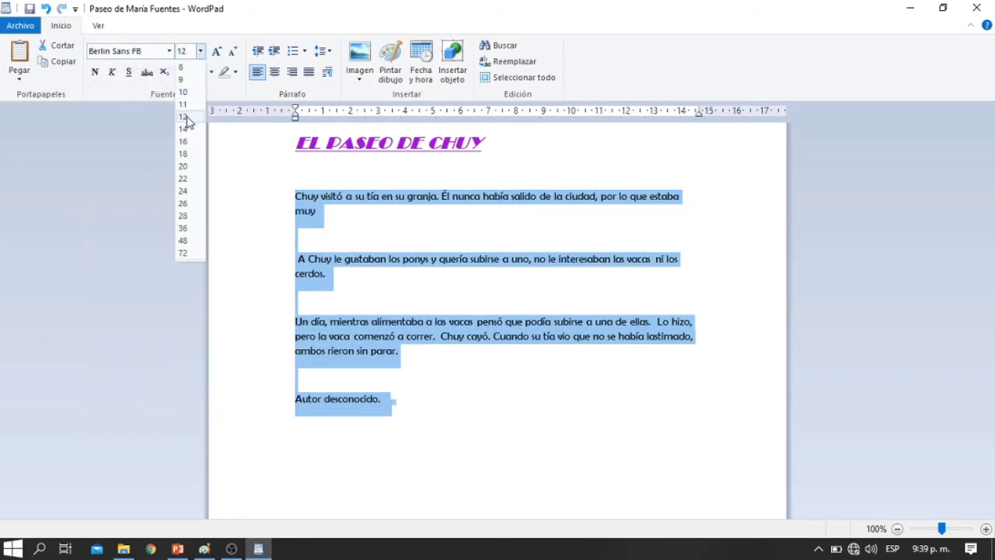
left_click(184, 117)
left_click(211, 72)
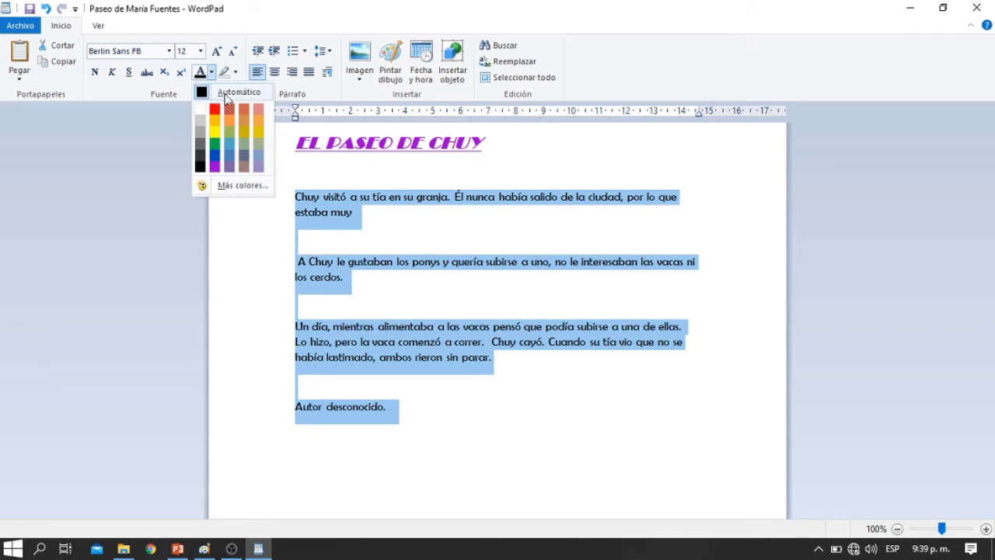
left_click(202, 166)
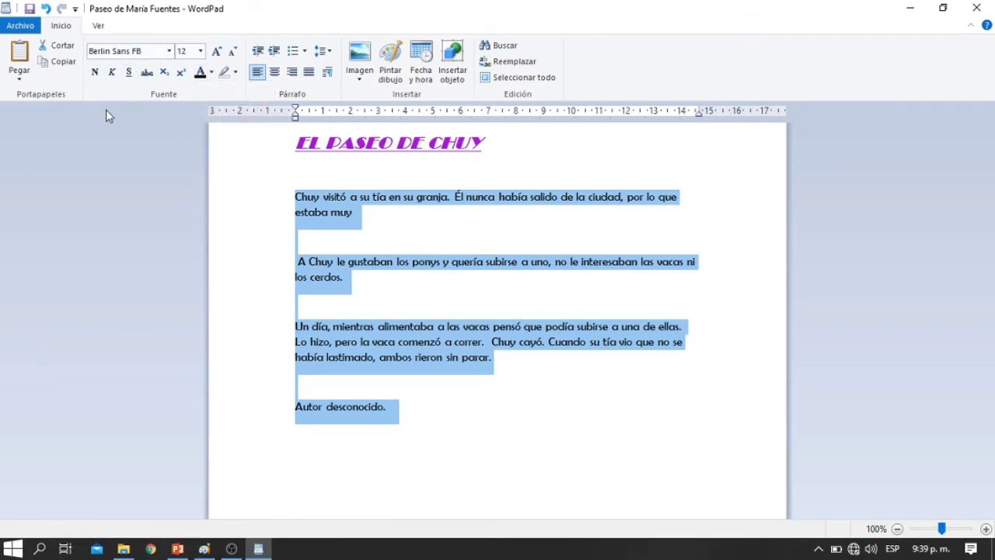
left_click(491, 411)
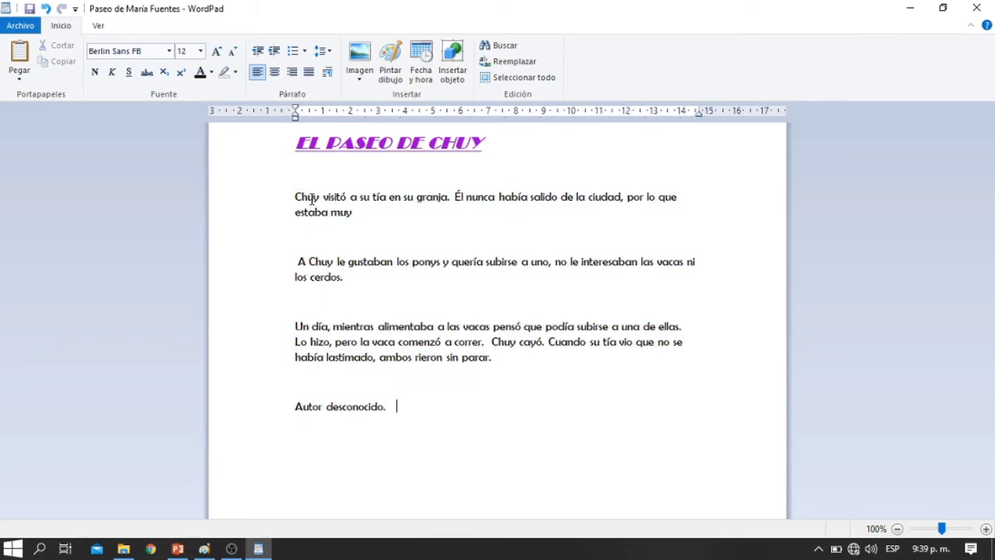
Make the word "Chuy" bold in each of the three story paragraphs.
double_click(309, 197)
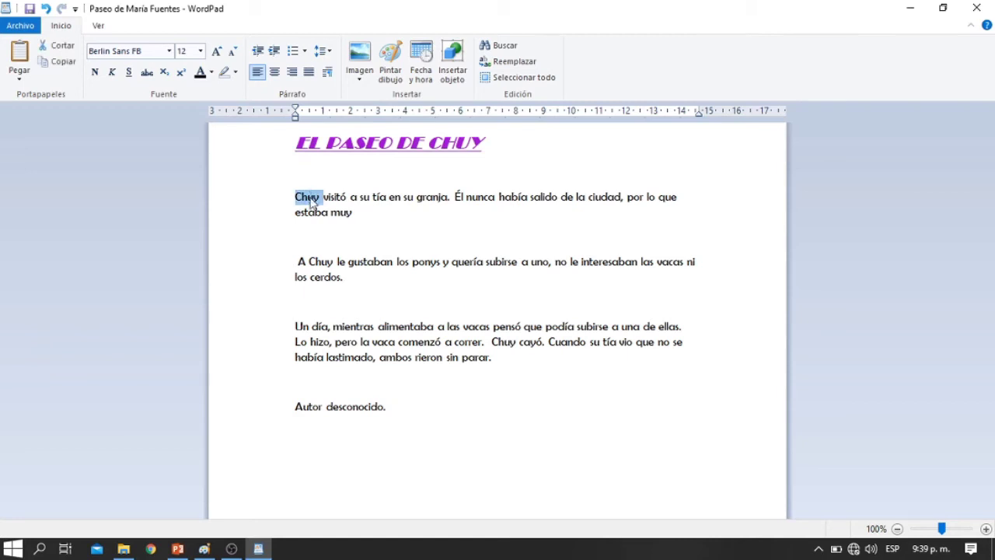
left_click(95, 73)
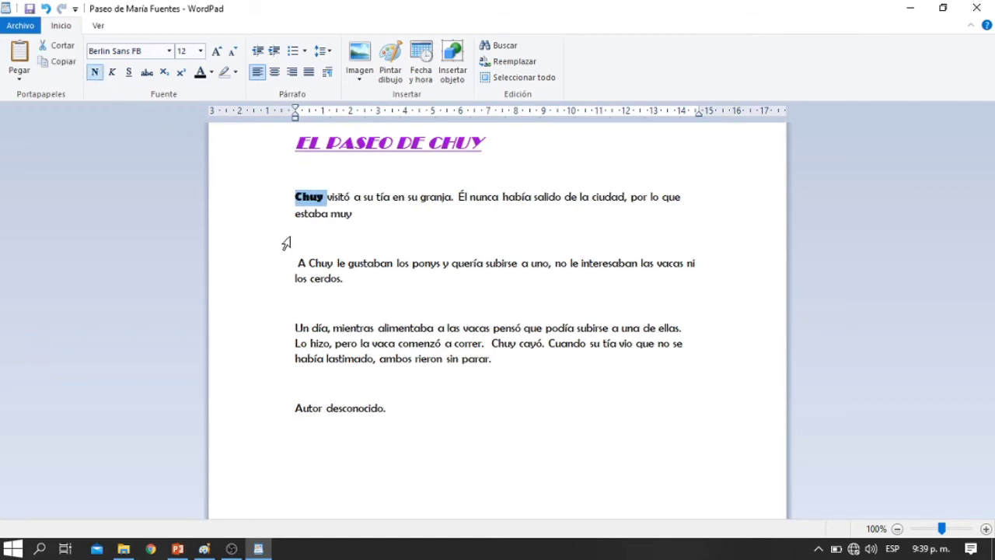
double_click(321, 262)
left_click(94, 72)
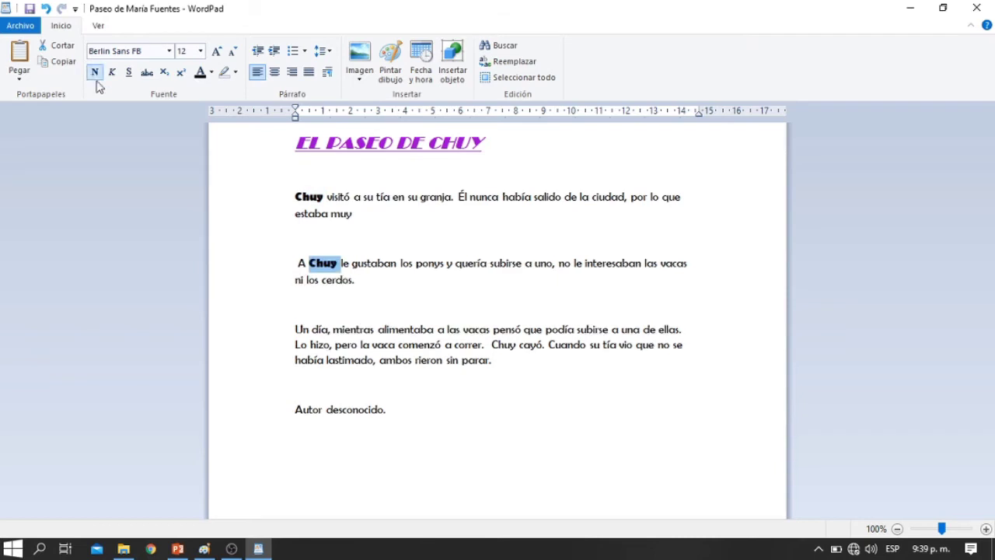
left_click(505, 347)
double_click(505, 347)
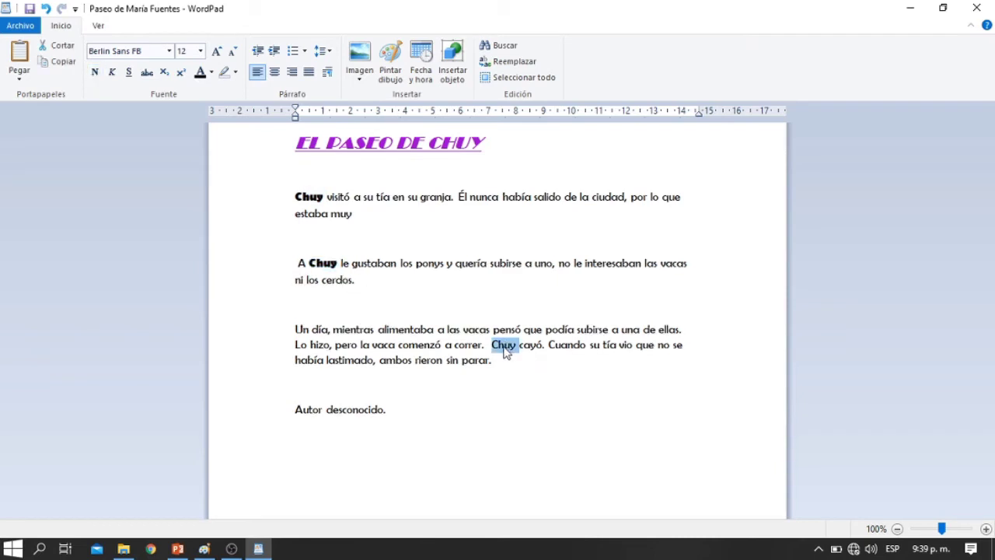
left_click(95, 72)
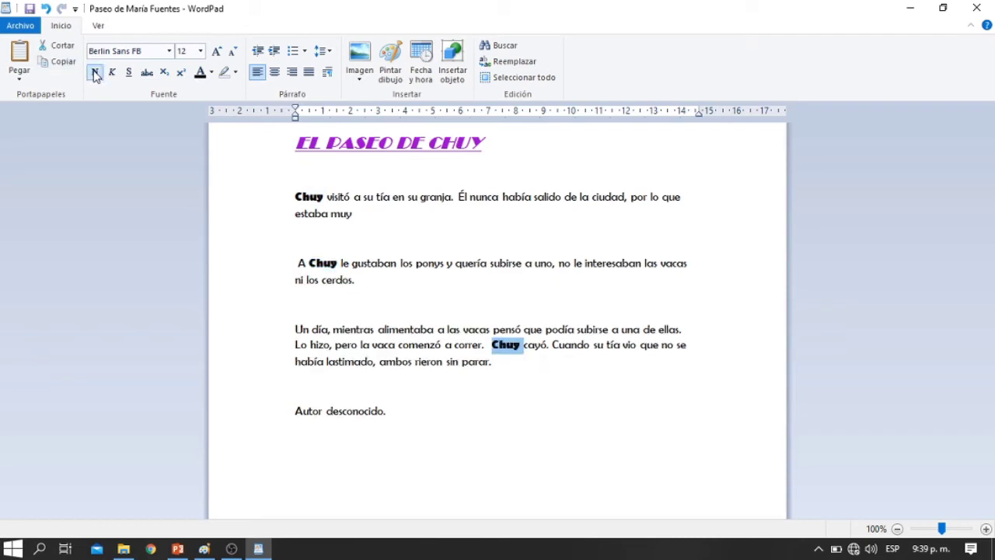
left_click(543, 462)
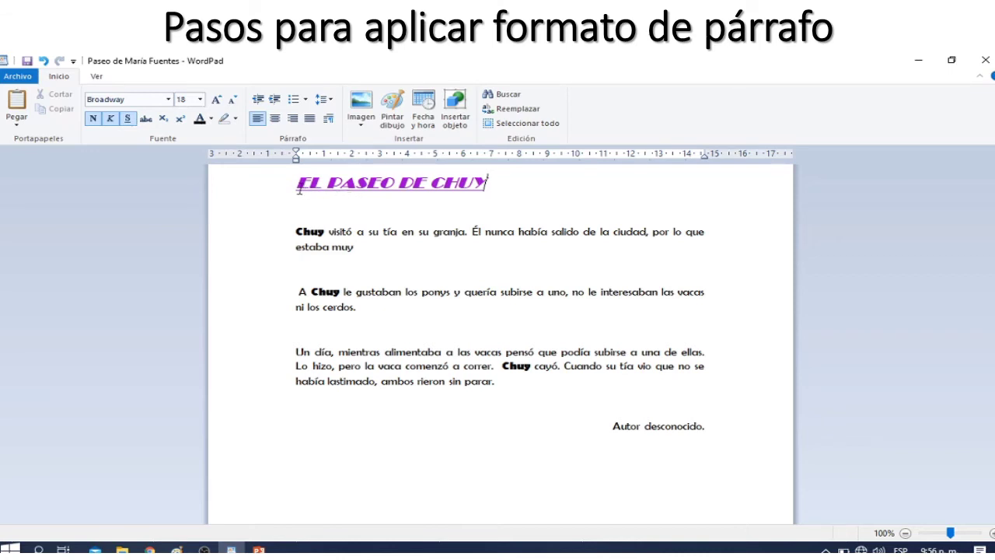
Centre the title "EL PASEO DE CHUY" on the page.
left_click_drag(294, 181, 474, 184)
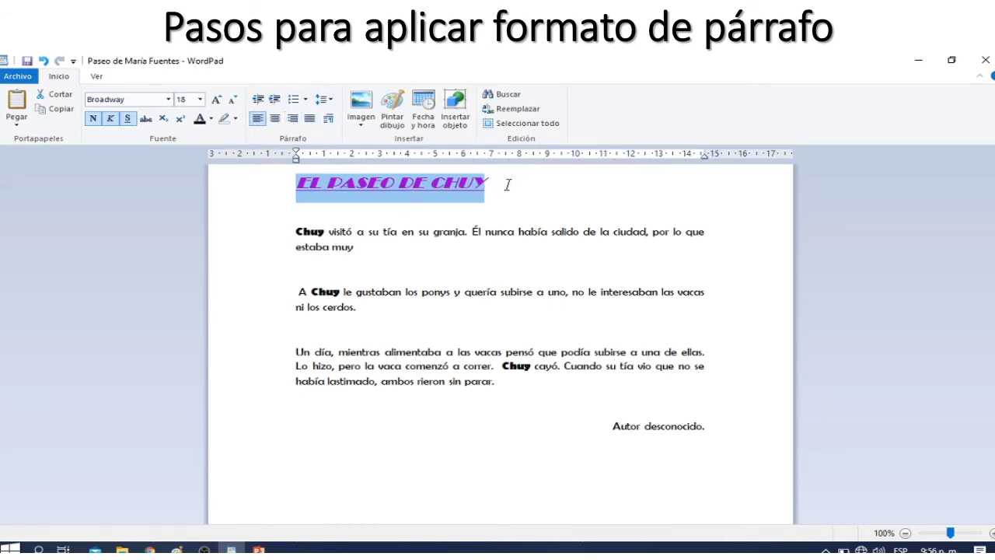
left_click(275, 120)
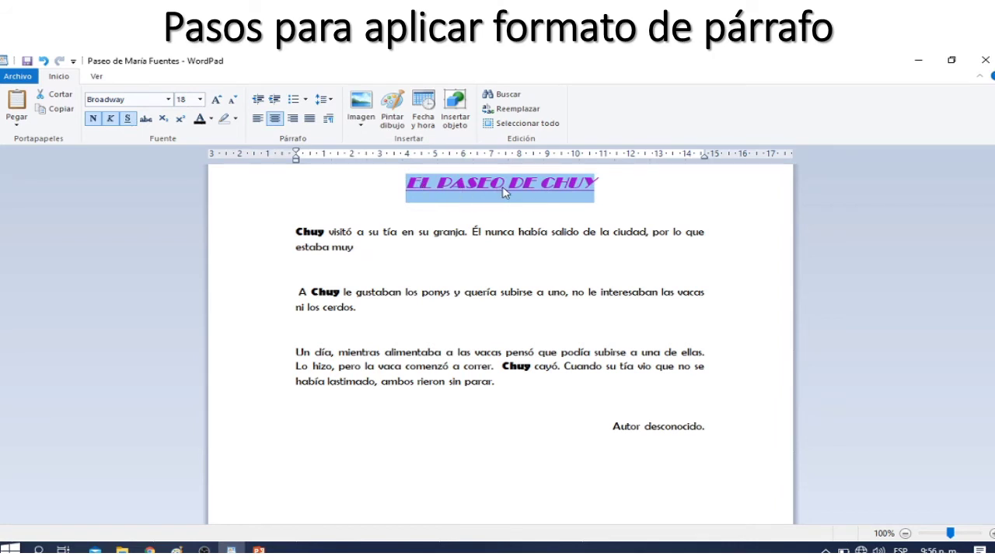
left_click(611, 189)
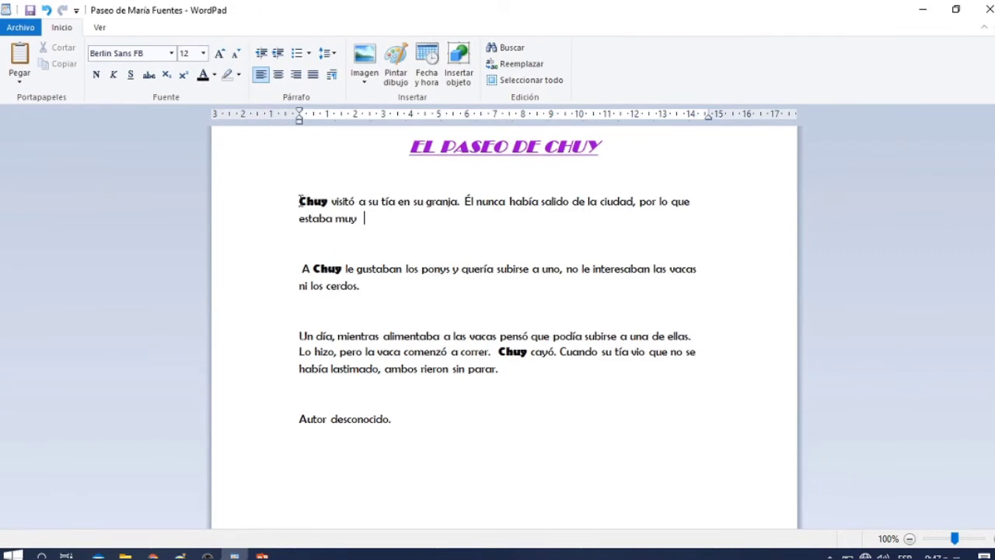
Try right alignment on the three story paragraphs, and justify them instead.
left_click_drag(300, 201, 590, 388)
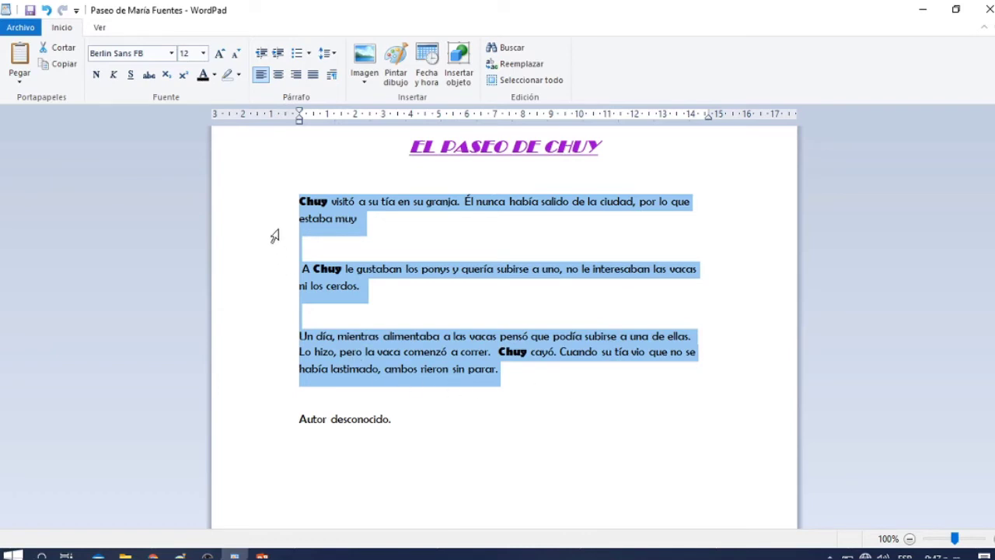
left_click(296, 74)
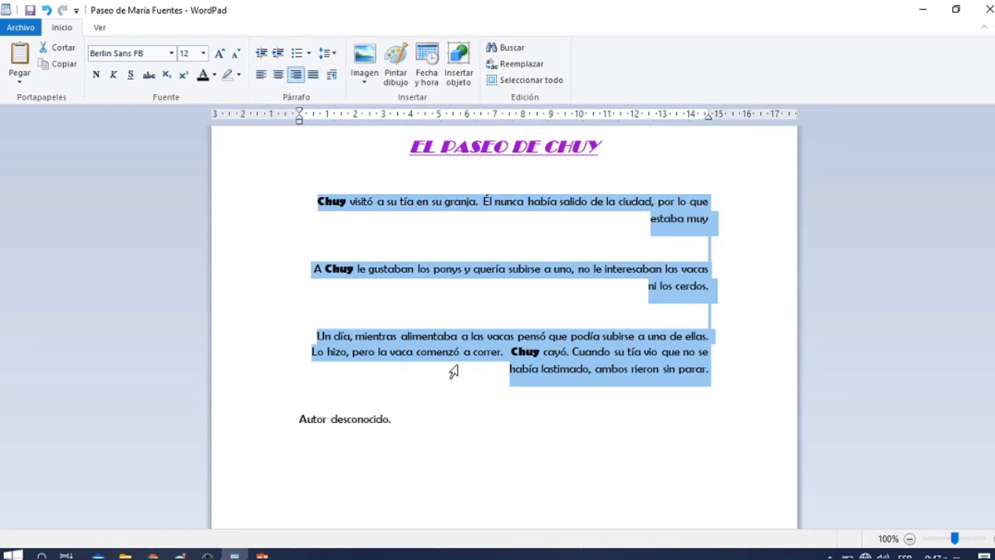
left_click(314, 75)
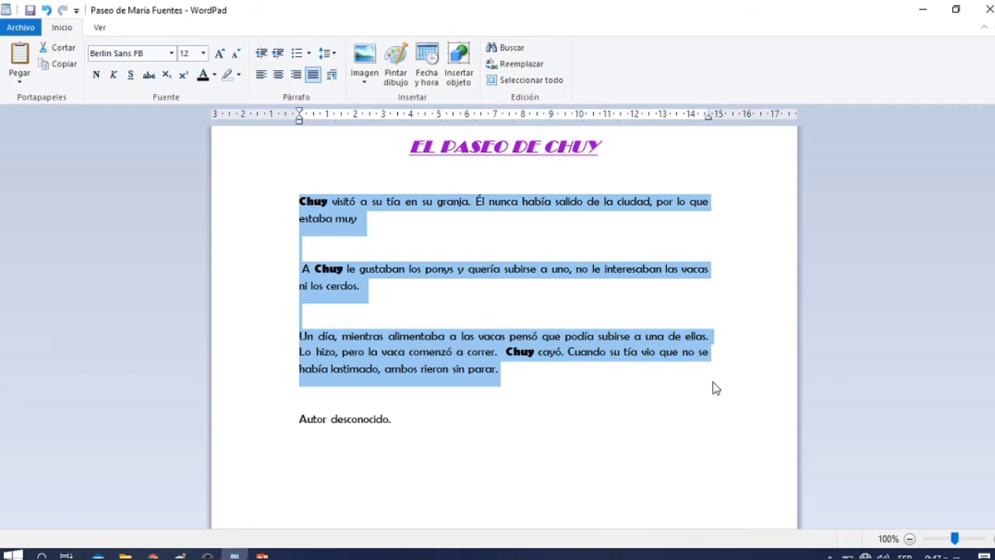
Align the closing line "Autor desconocido." to the right margin.
left_click(357, 417)
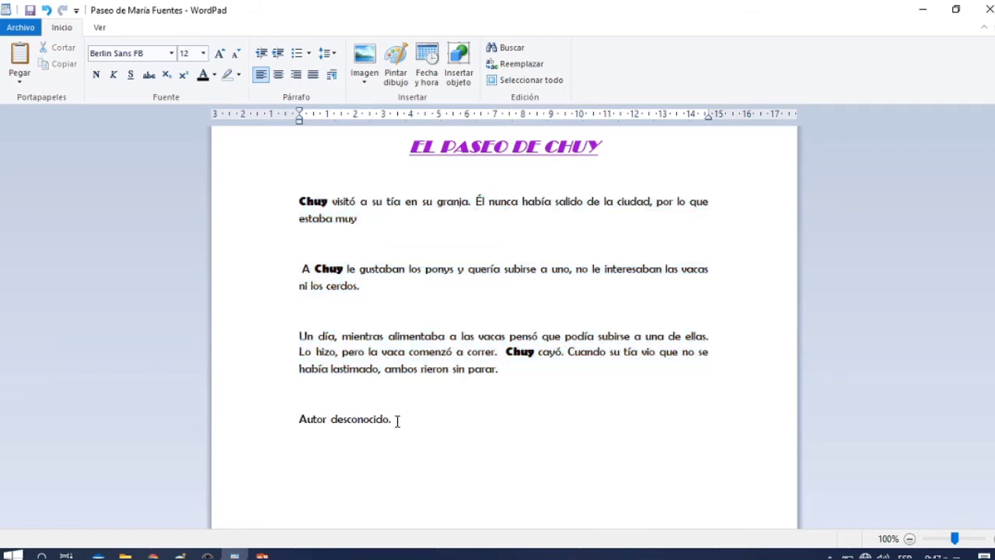
left_click_drag(397, 420, 291, 422)
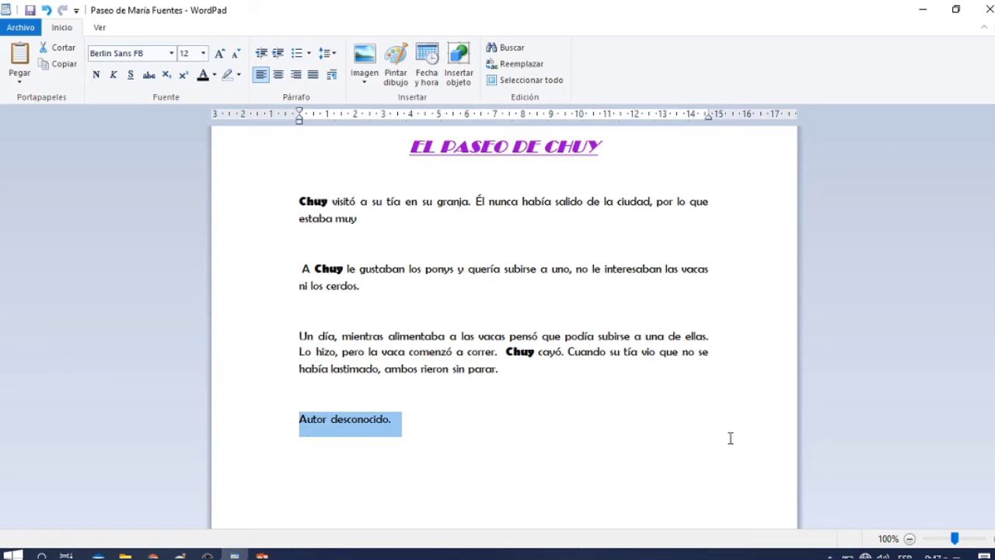
left_click(297, 77)
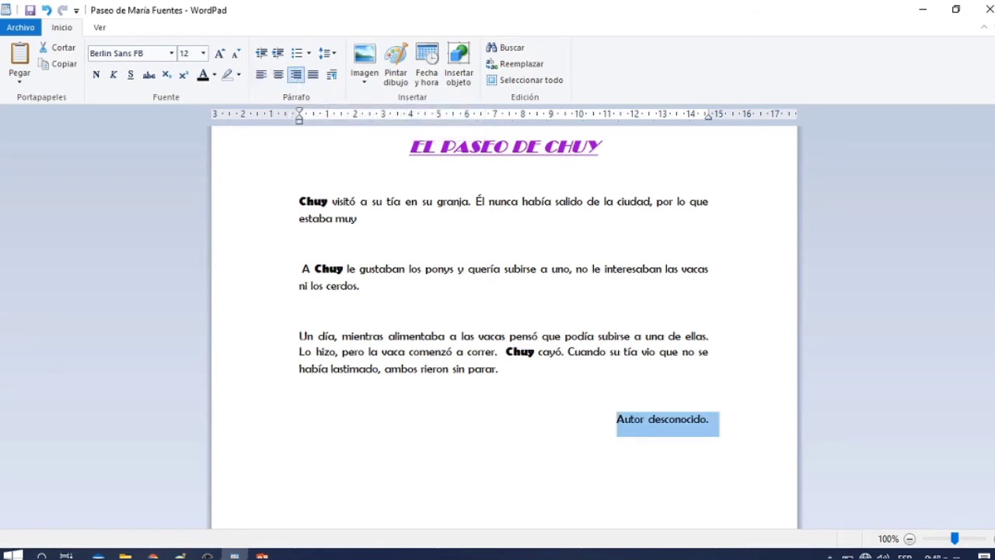
left_click(700, 469)
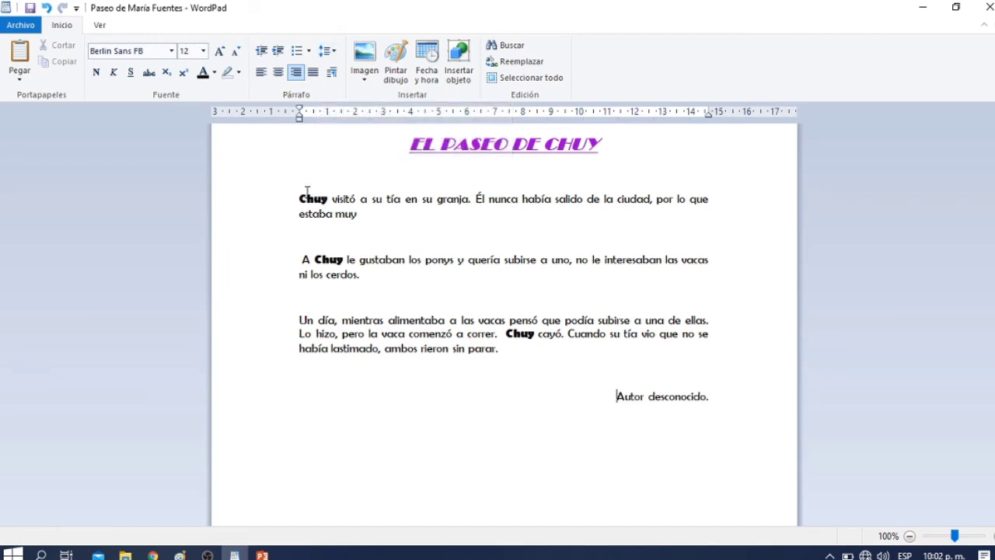
Increase the indent of the three story paragraphs by two levels, and decrease it back by two levels.
left_click_drag(300, 199, 513, 354)
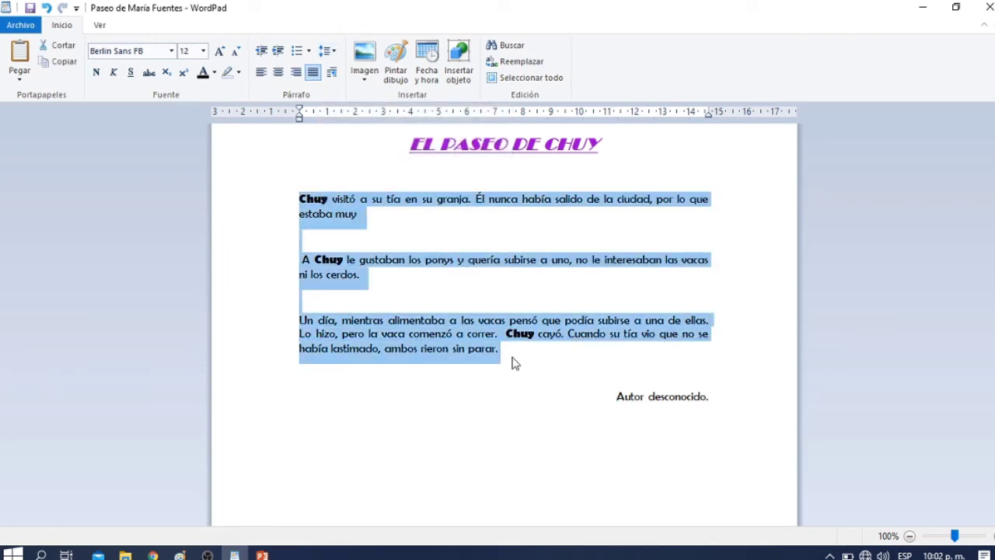
left_click(280, 51)
left_click(280, 51)
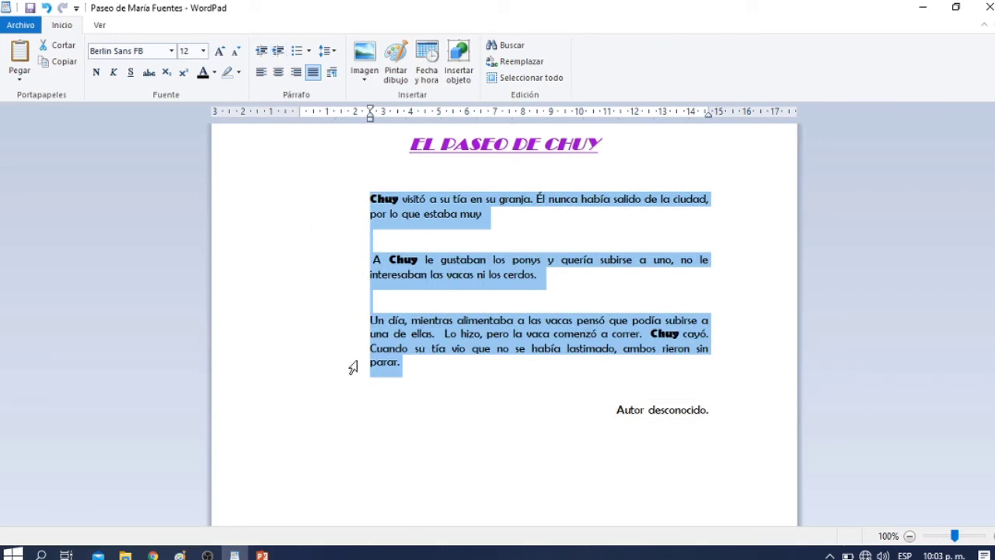
left_click(263, 52)
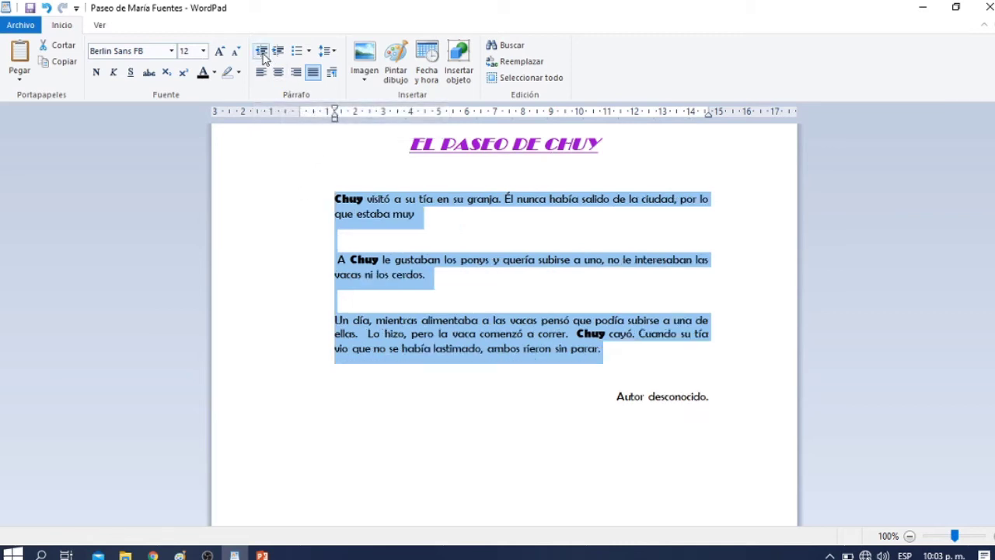
left_click(262, 52)
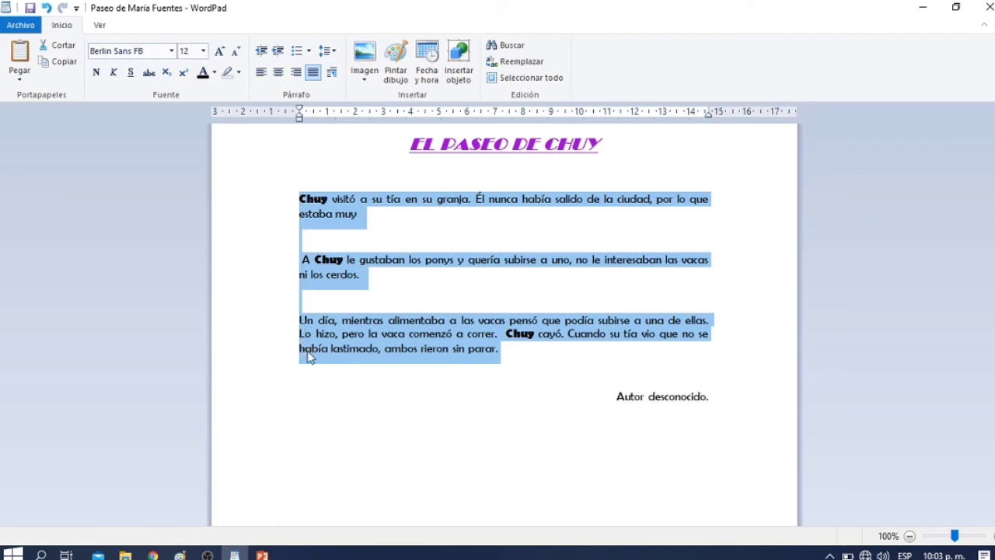
Try line spacings of 2, 1.5 and 1,15 in turn on the three selected story paragraphs.
left_click(328, 52)
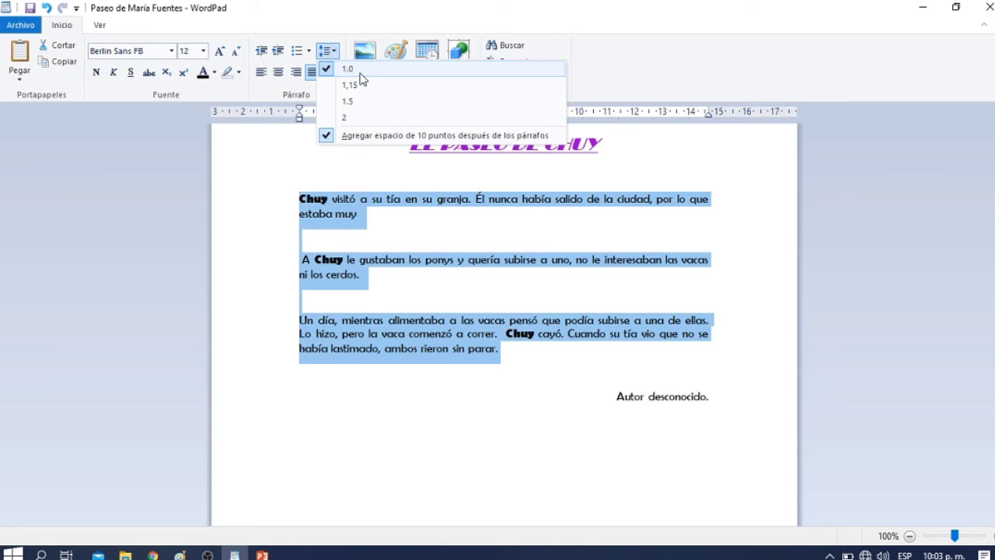
left_click(347, 120)
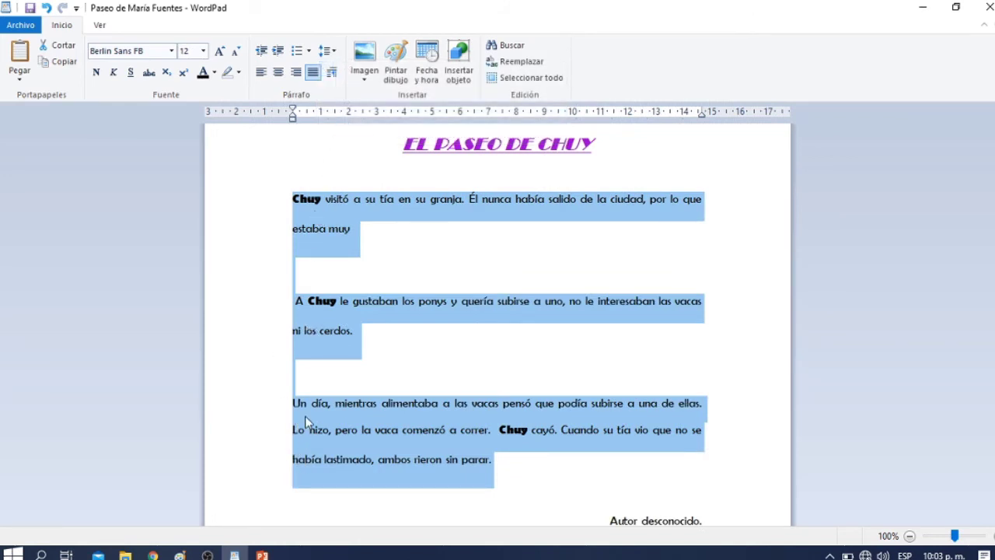
left_click(328, 51)
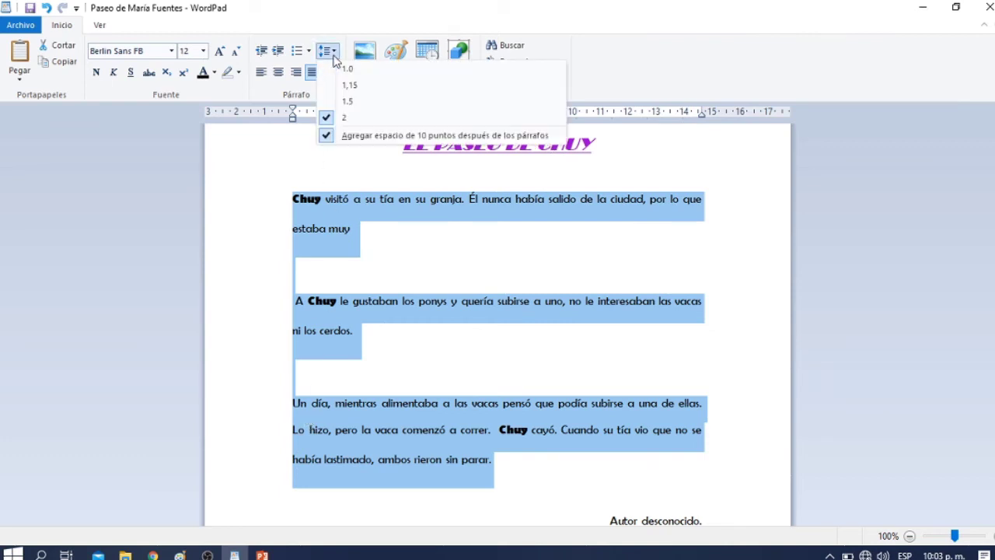
left_click(346, 103)
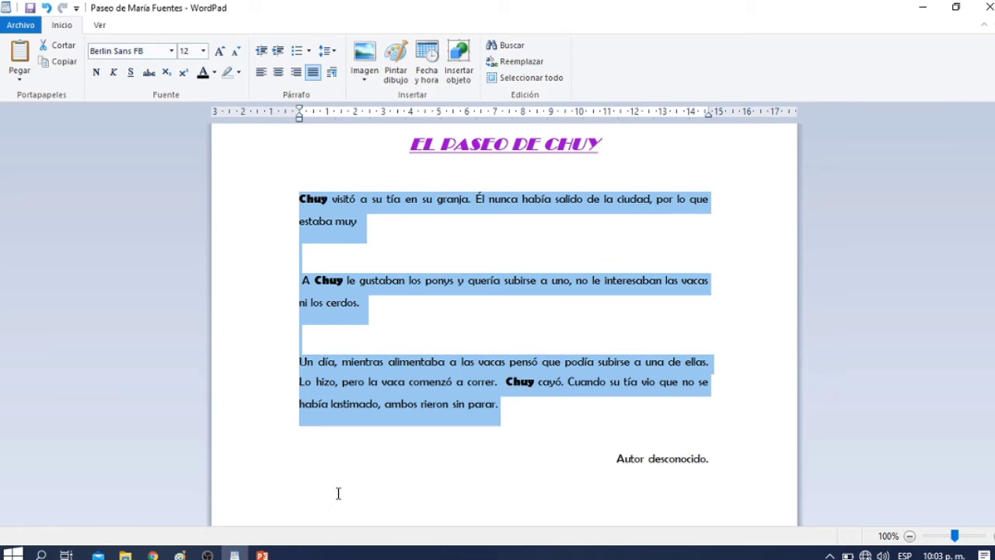
left_click(328, 50)
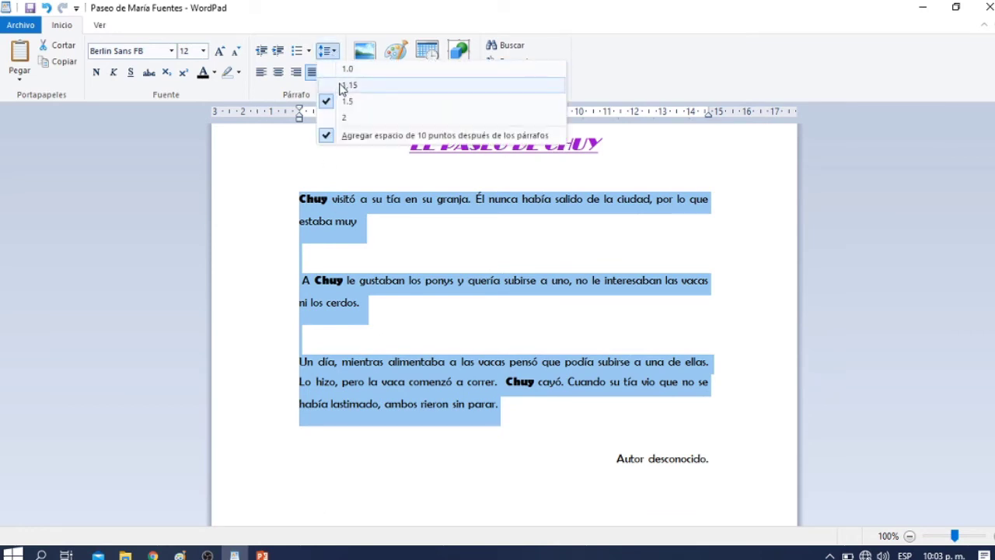
left_click(348, 86)
Set the line spacing of the three story paragraphs to 2 and deselect the text.
left_click(335, 55)
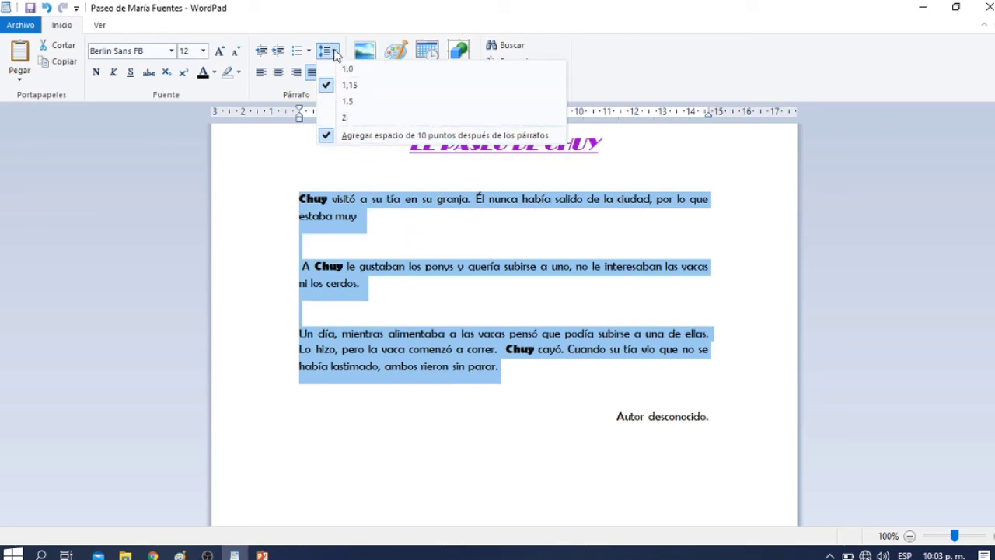
left_click(337, 118)
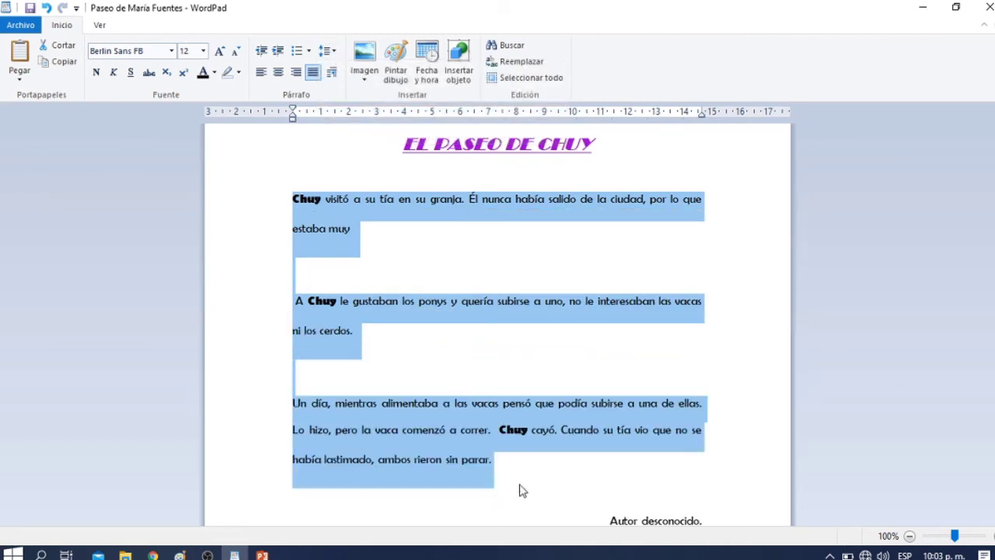
left_click(503, 471)
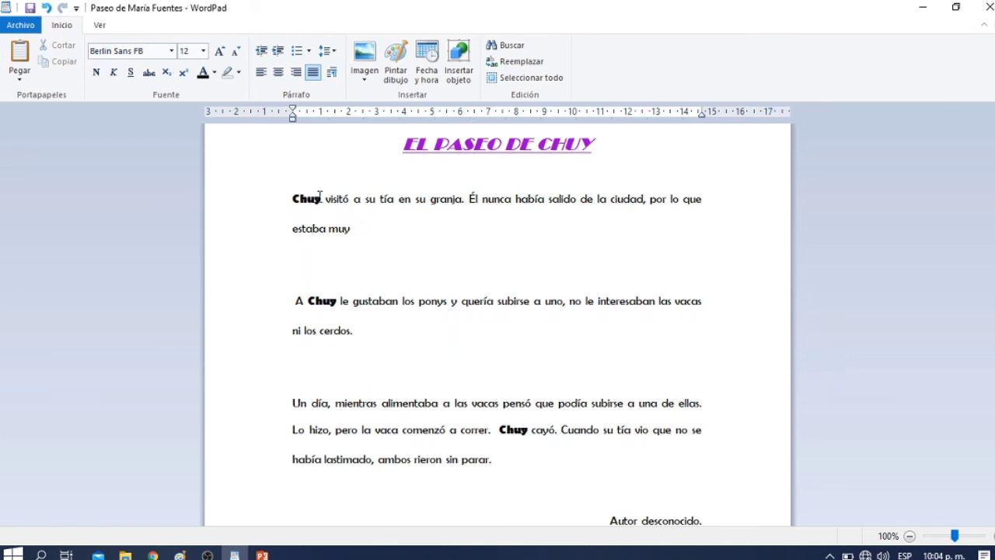